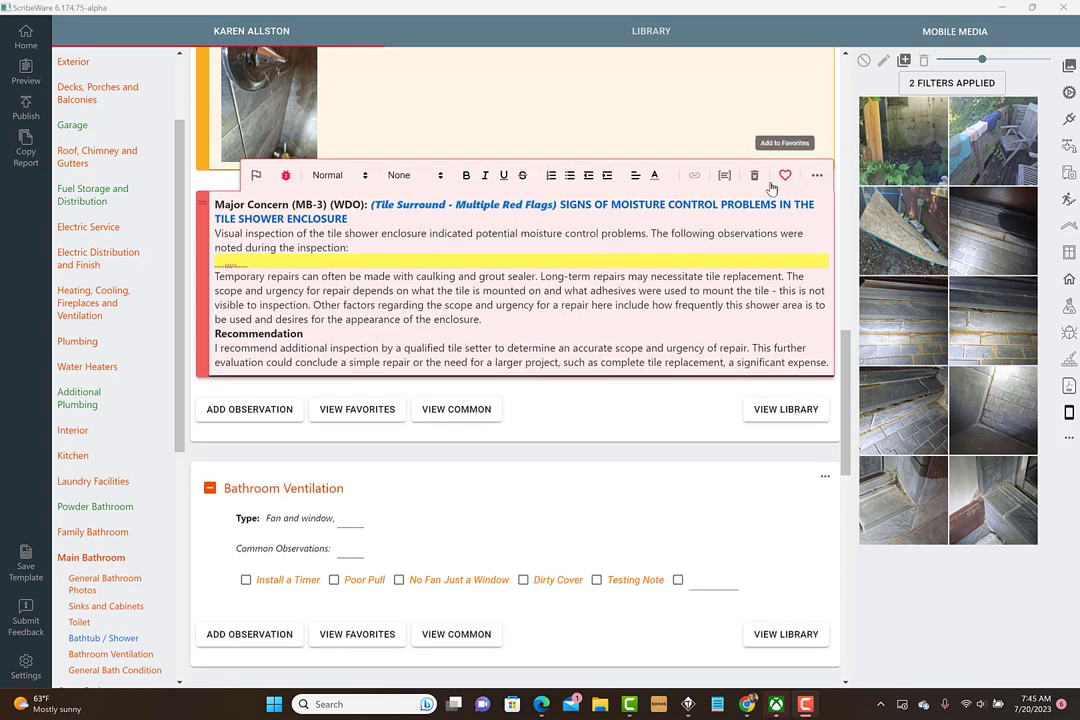
Delete the tile surround moisture observation from Bathtub / Shower and add its favorite version under Bathroom Ventilation
left_click(754, 175)
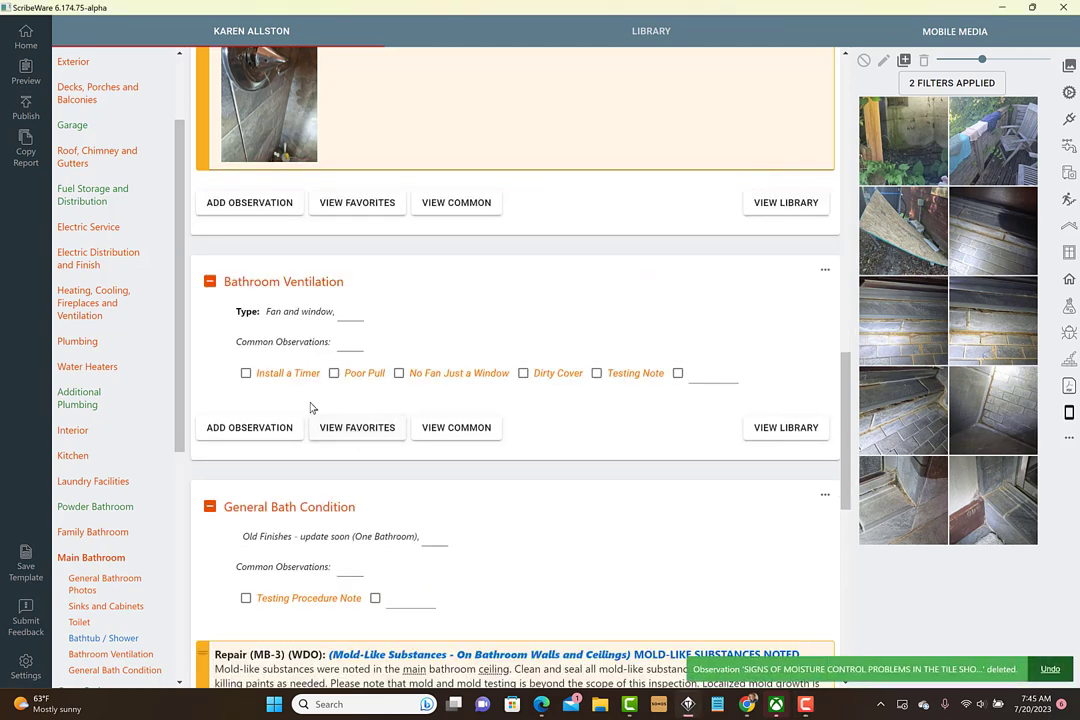
left_click(355, 428)
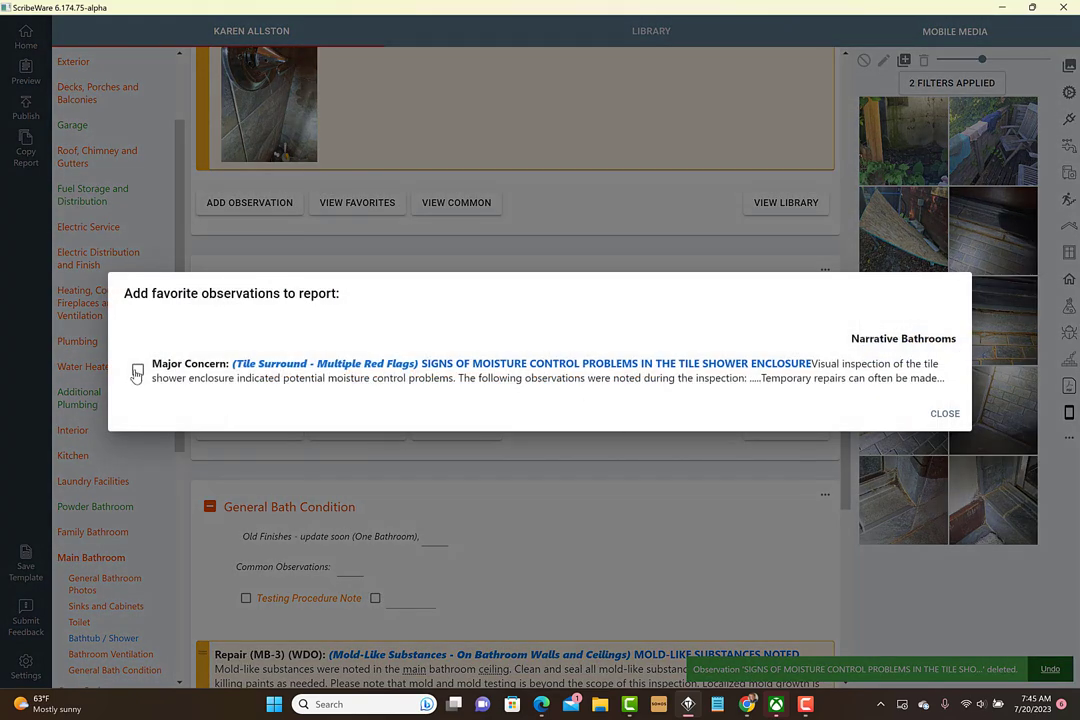
left_click(137, 372)
left_click(948, 416)
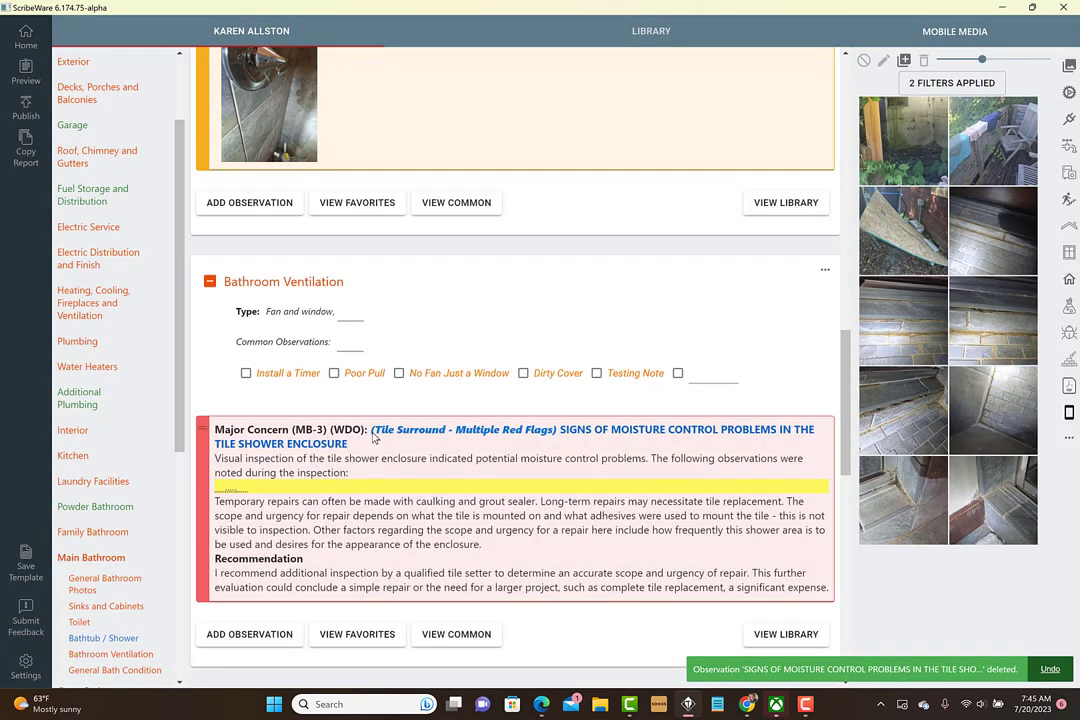
scroll(845, 453, "down", 2)
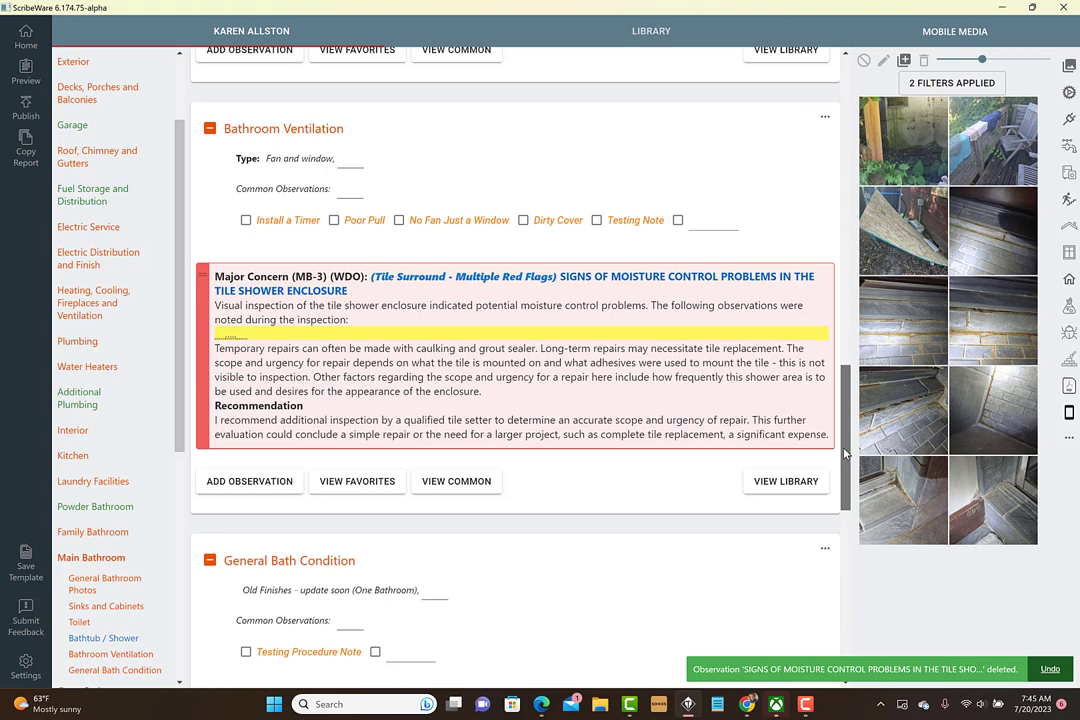
scroll(845, 453, "down", 1)
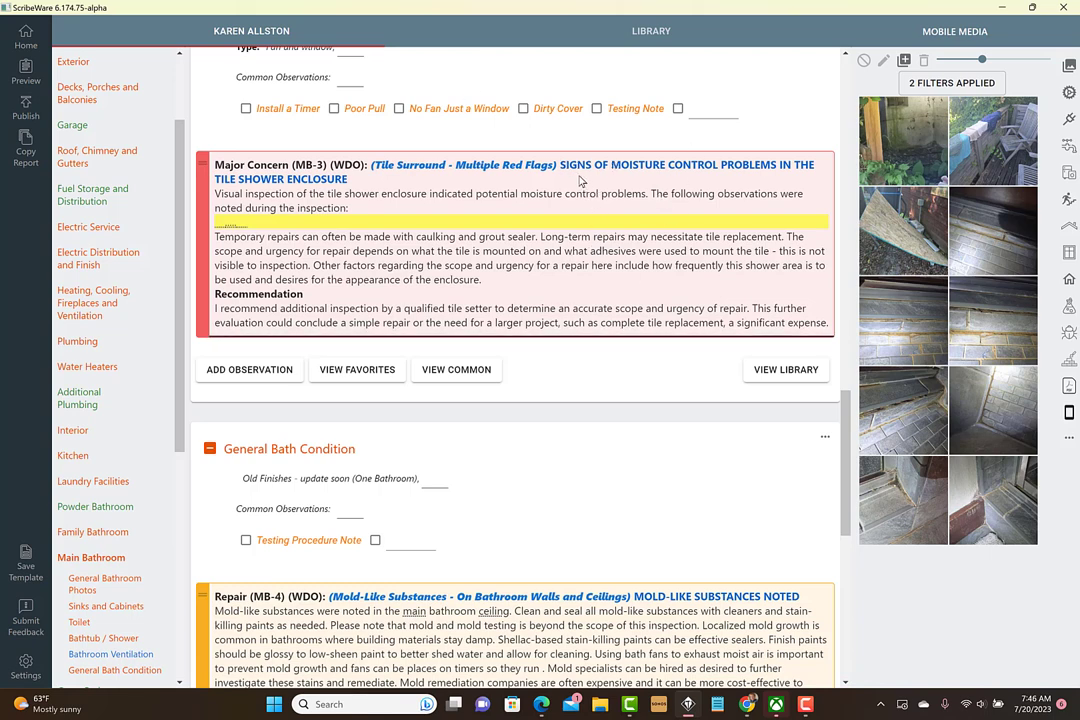
Attach the seven tile shower photos from the mobile media to the tile surround Major Concern observation
left_click_drag(561, 167, 563, 178)
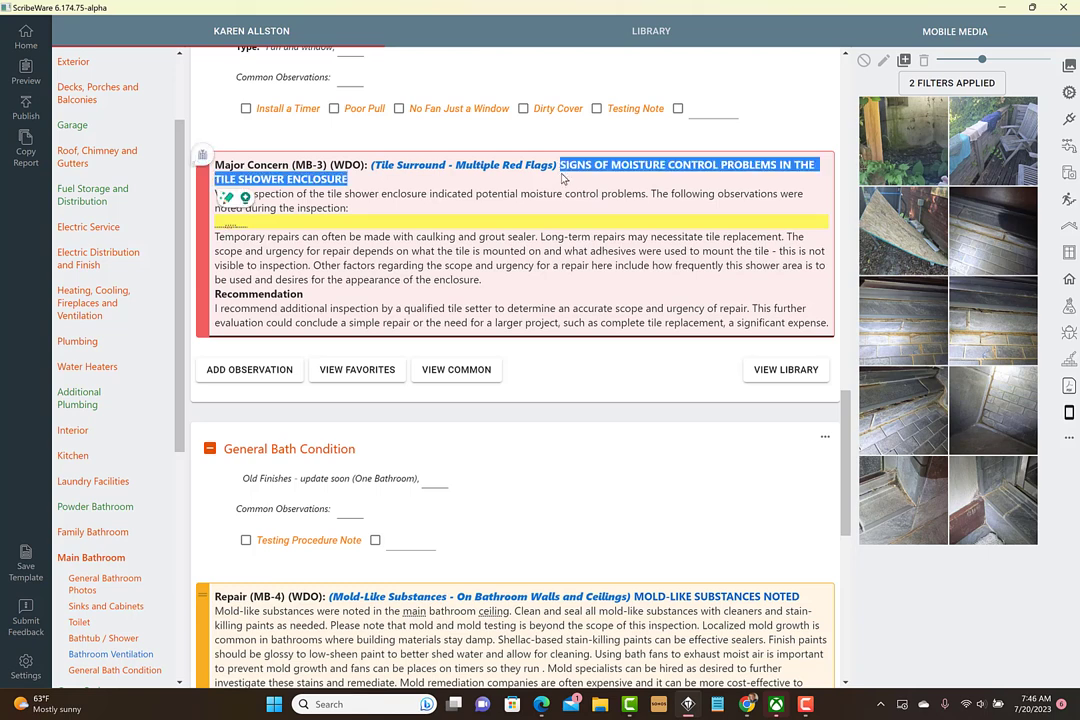
left_click(565, 180)
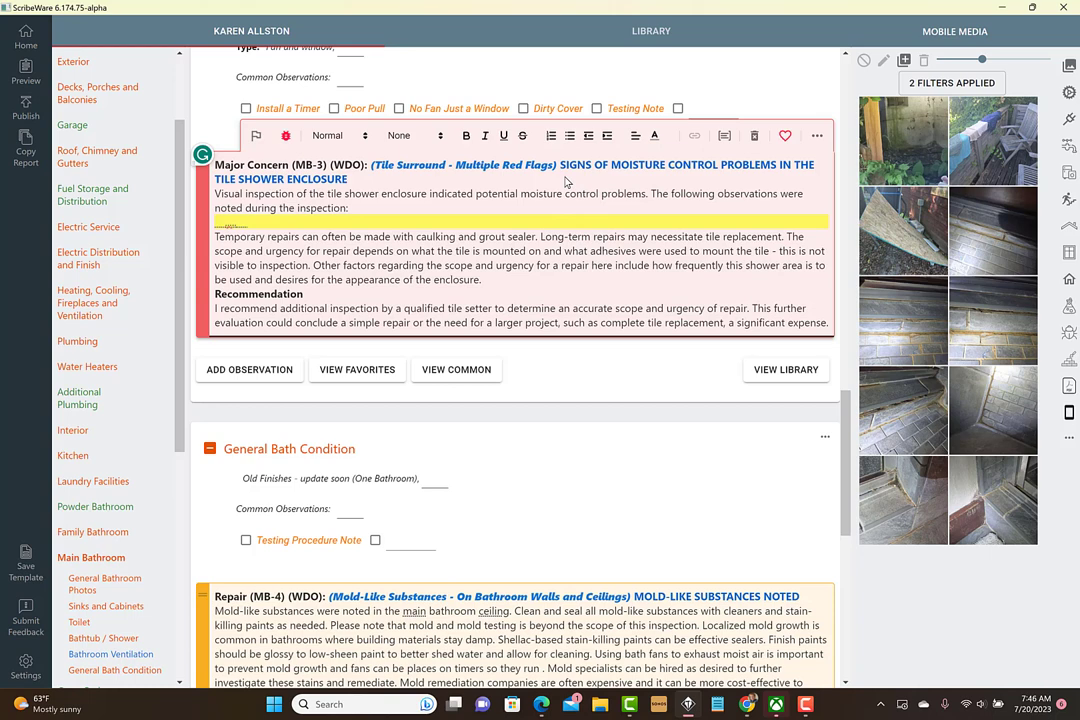
left_click(591, 265)
left_click(985, 247)
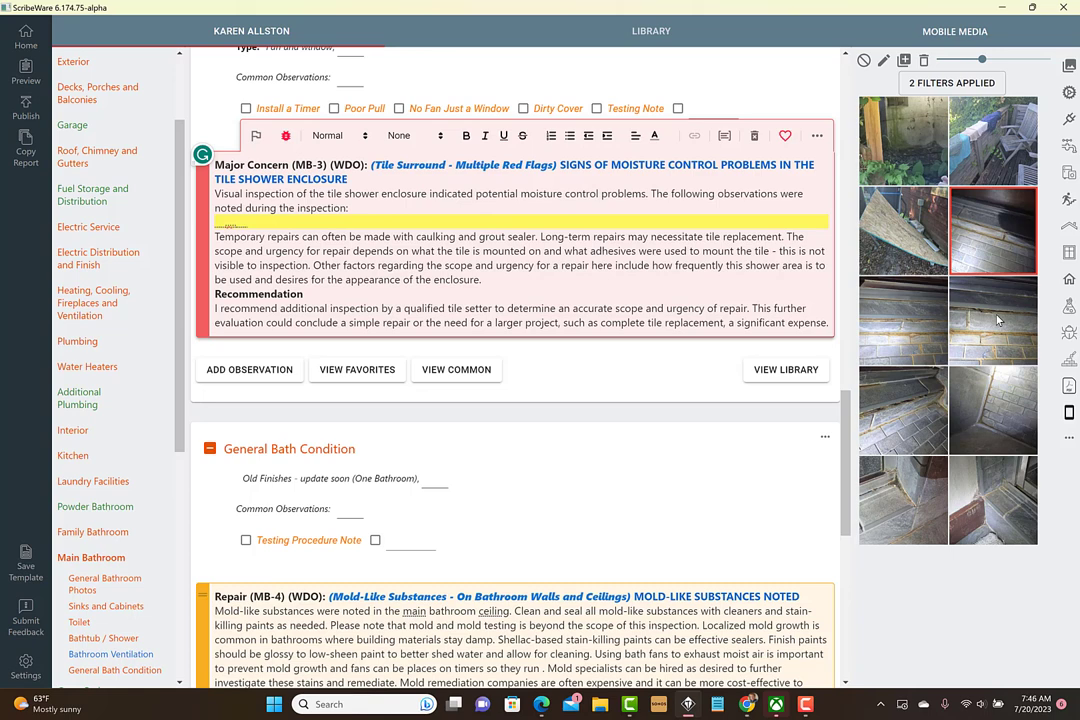
left_click(903, 320, "ctrl")
left_click(993, 320, "ctrl")
left_click(903, 410, "ctrl")
left_click_drag(990, 410, 597, 258)
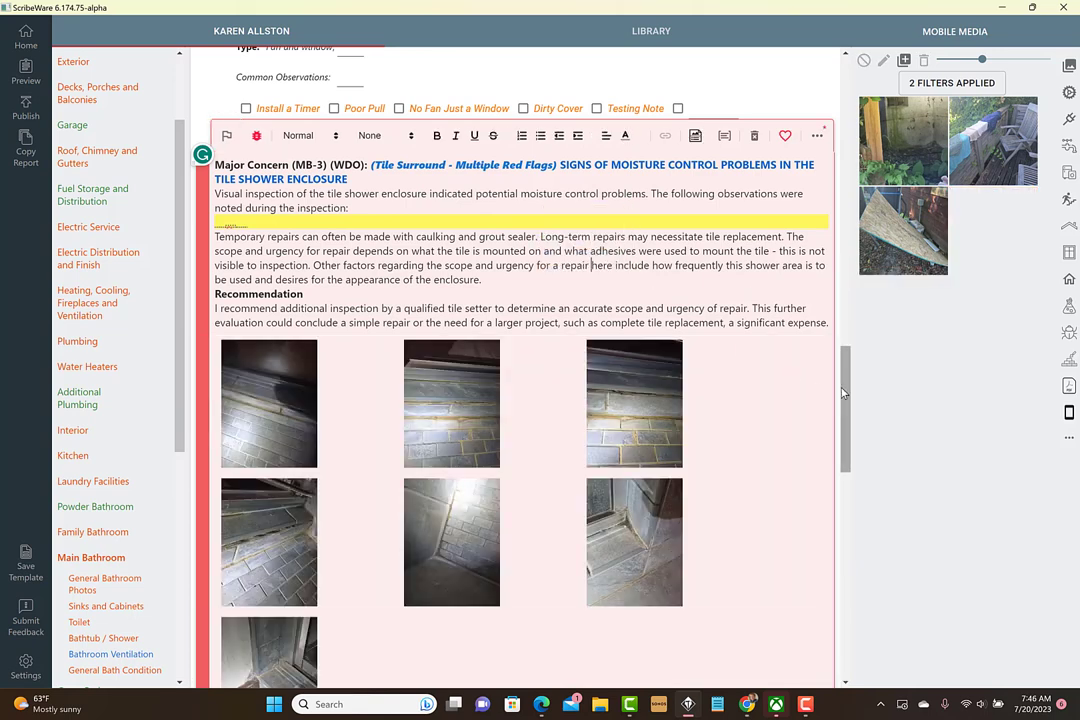
Fill the observation's blank with failing grout, failing caulking, a leaking / seeping glass shower surround, and water stains inside and outside the shower enclosure
scroll(843, 397, "down", 1)
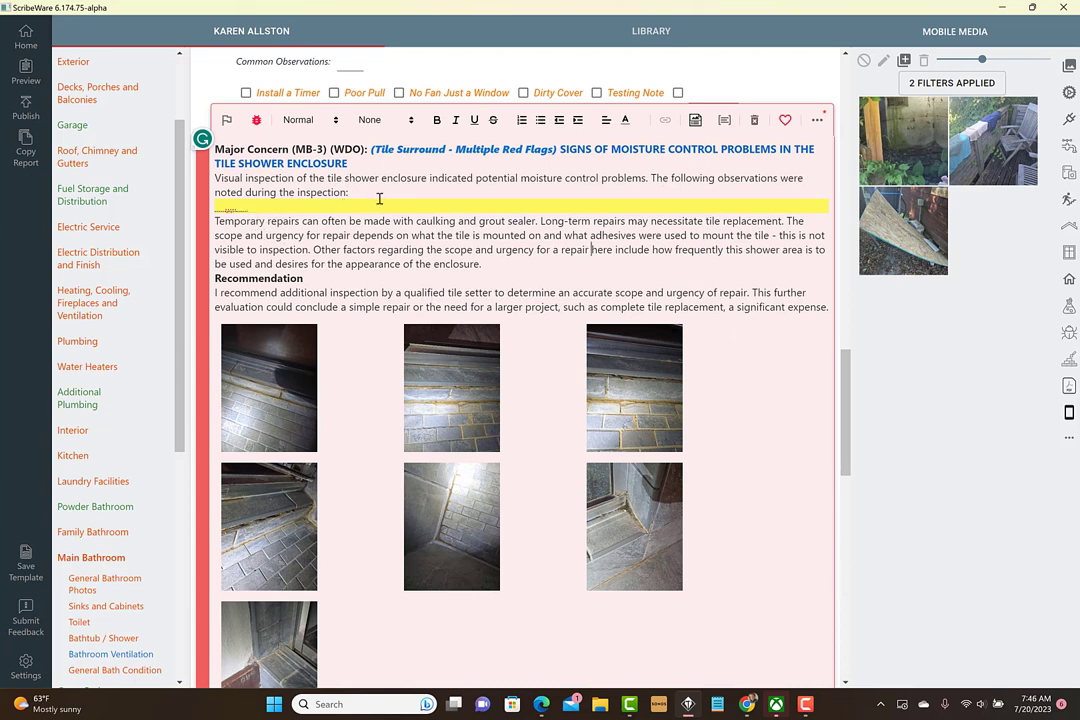
left_click(231, 209)
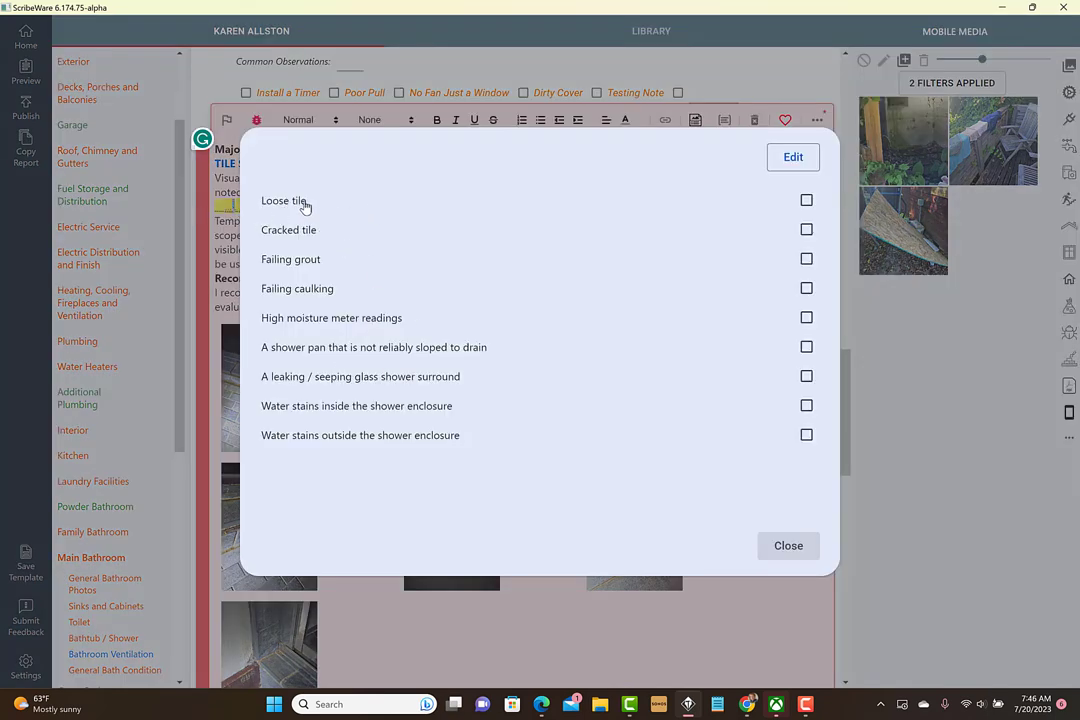
left_click(302, 261)
left_click(316, 292)
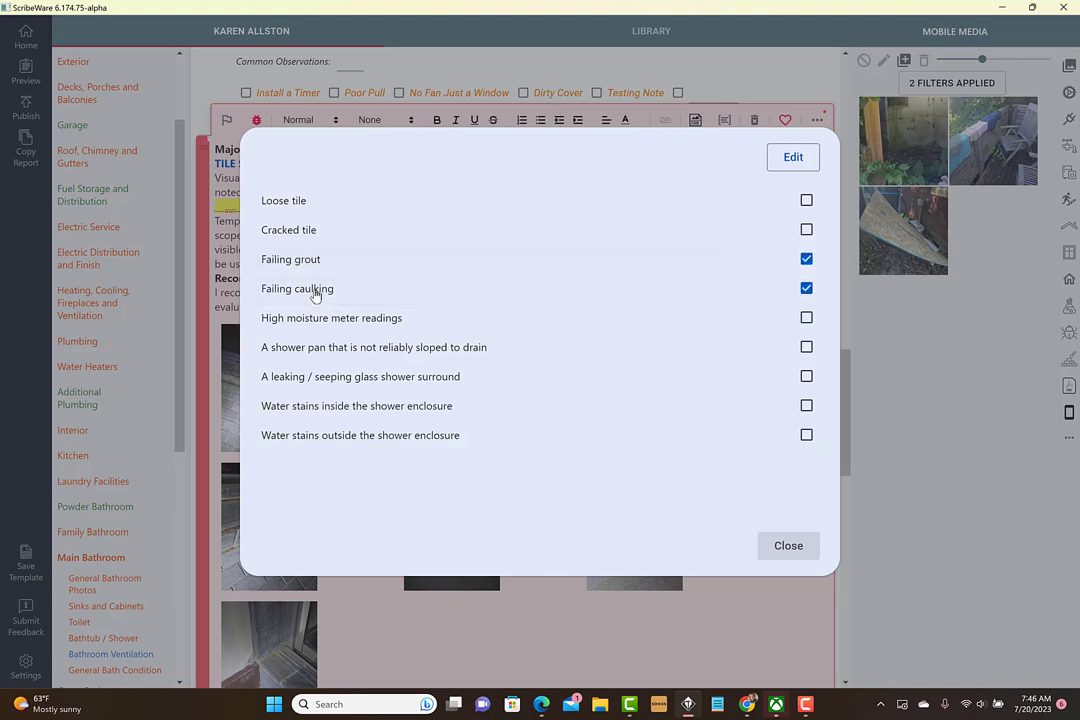
left_click(336, 383)
left_click(340, 410)
left_click(420, 442)
left_click(802, 546)
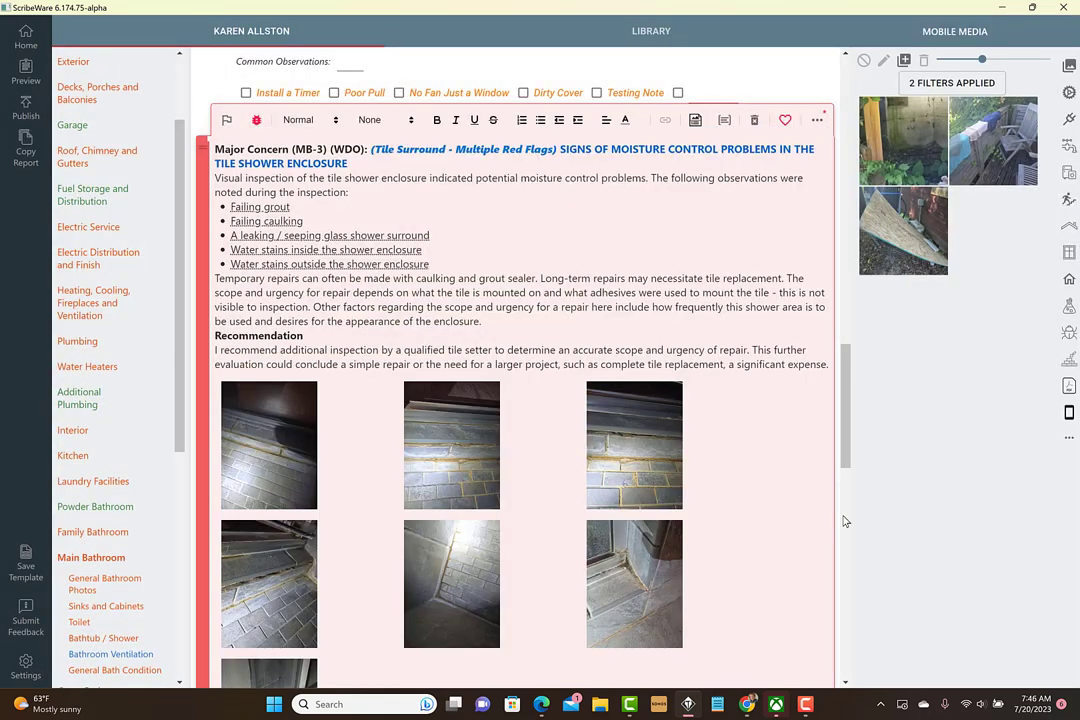
Review the alternate text options behind the observation's bulleted findings and save the option list
left_click(245, 220)
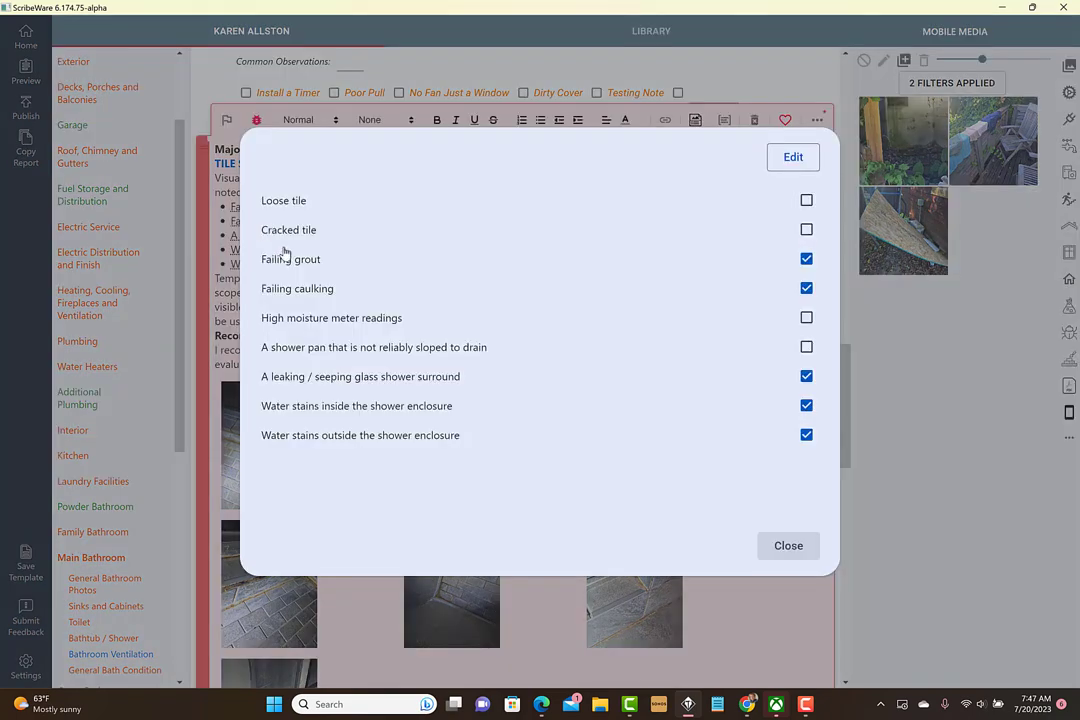
left_click(793, 157)
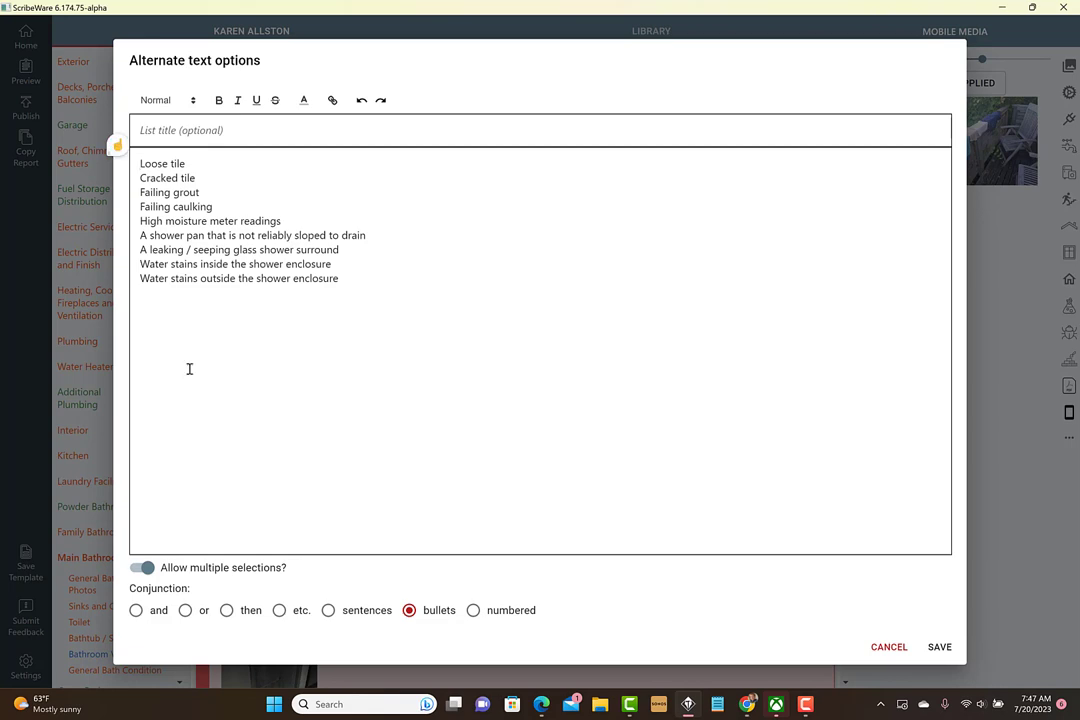
left_click(938, 647)
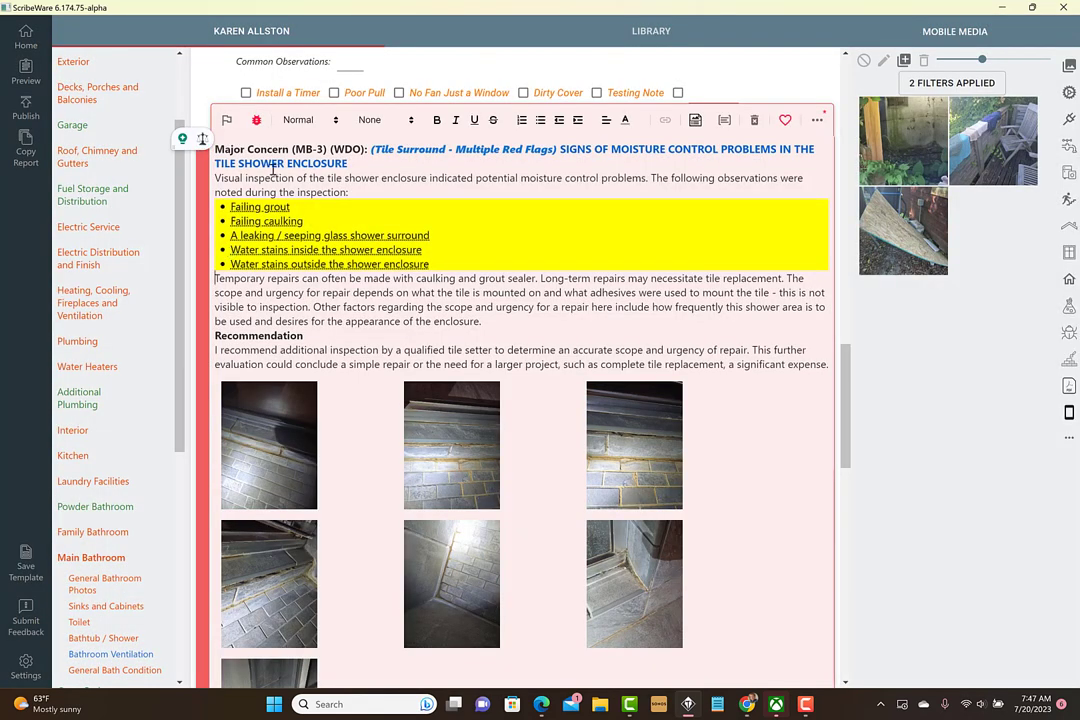
left_click(569, 318)
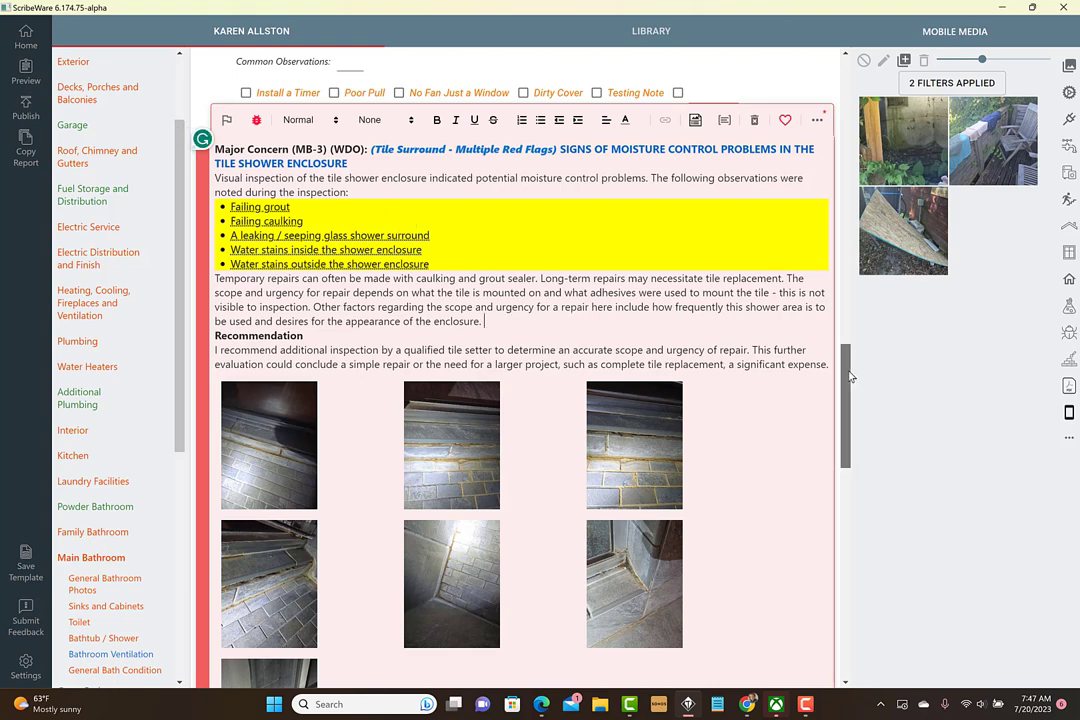
scroll(850, 376, "down", 2)
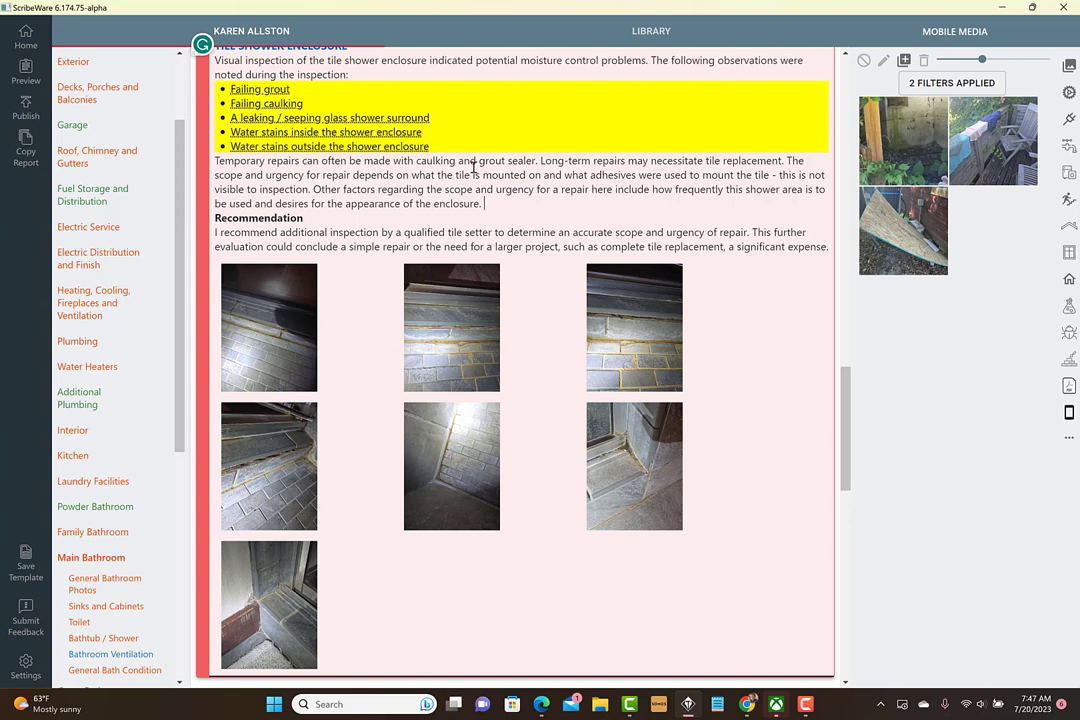
left_click_drag(844, 477, 847, 445)
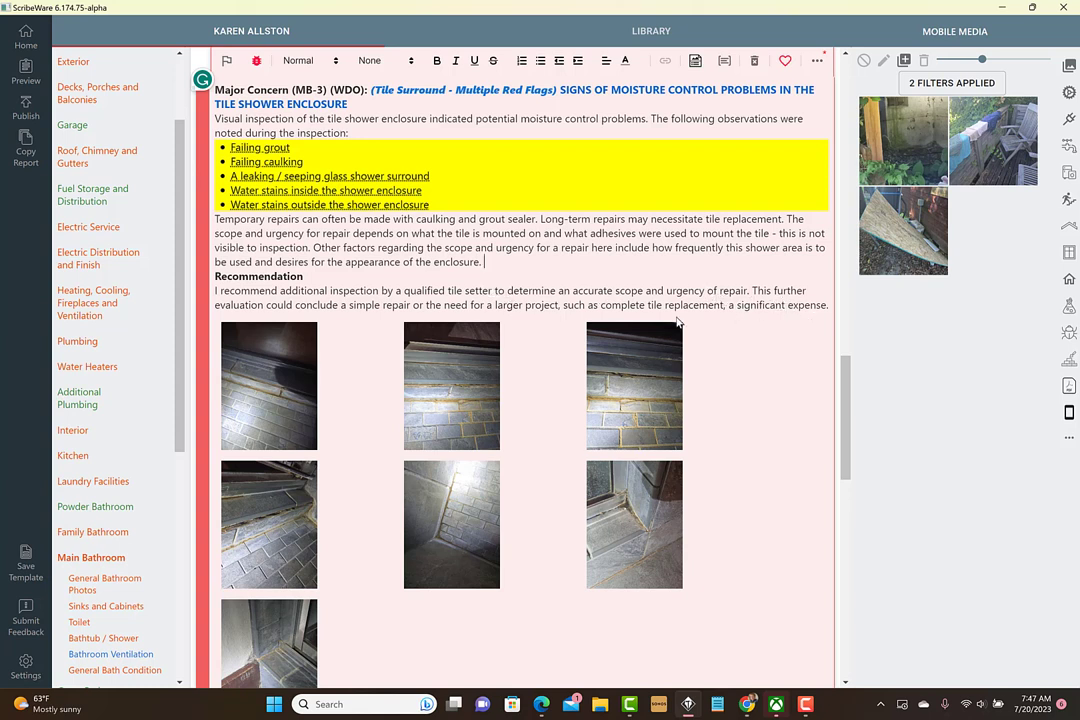
mouse_move(326, 330)
left_click_drag(845, 422, 845, 416)
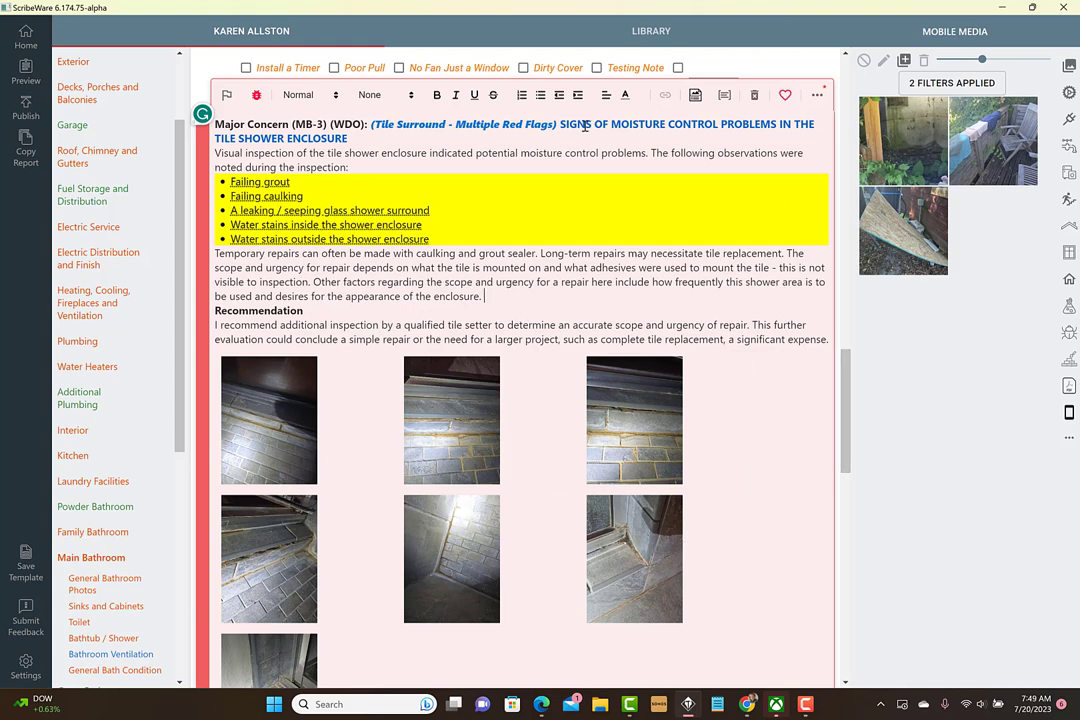
Caption the third tile photo "Tile separation and grout failure noted inside the enclosure", correcting the spelling of "separation"
left_click_drag(843, 430, 841, 452)
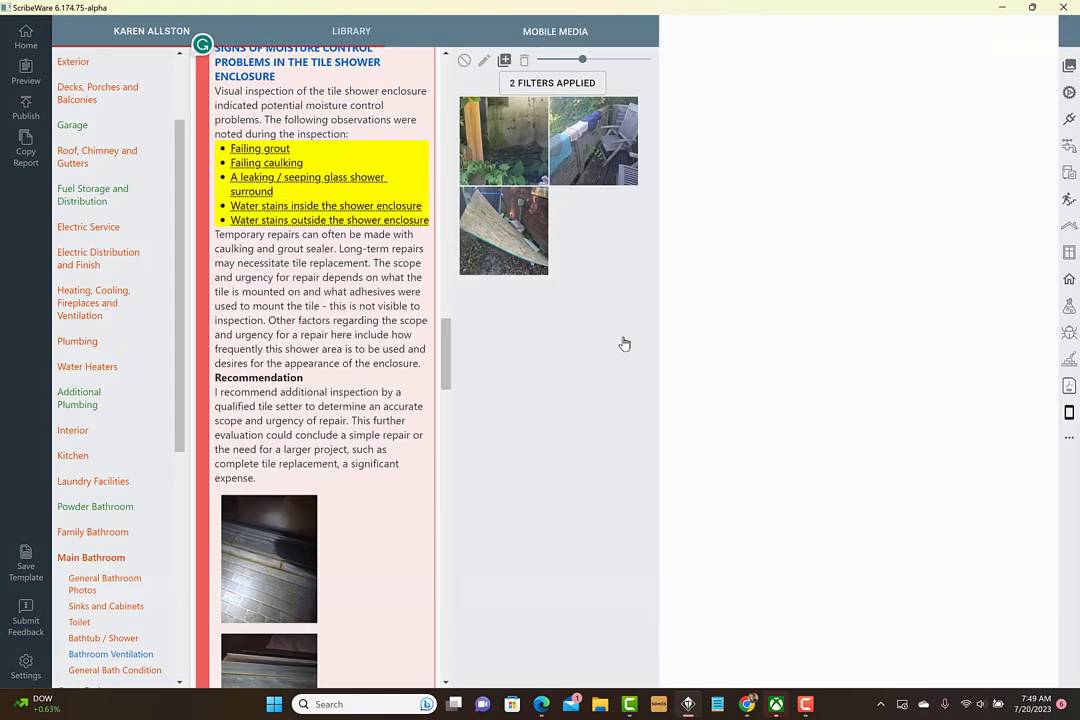
left_click(289, 587)
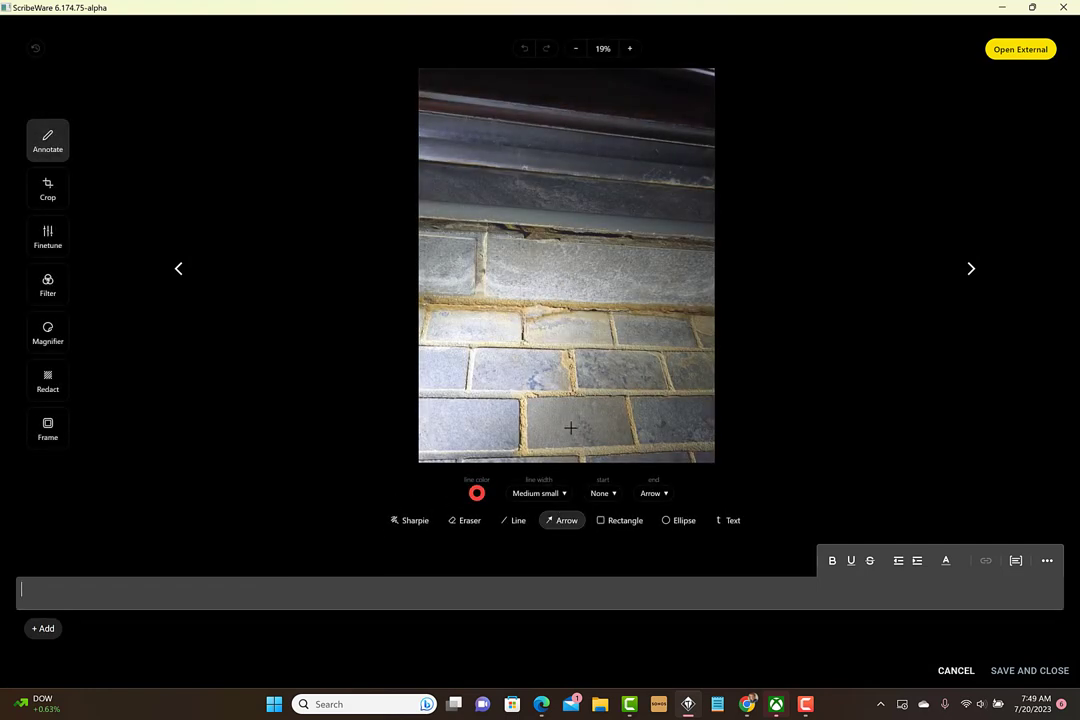
left_click(269, 586)
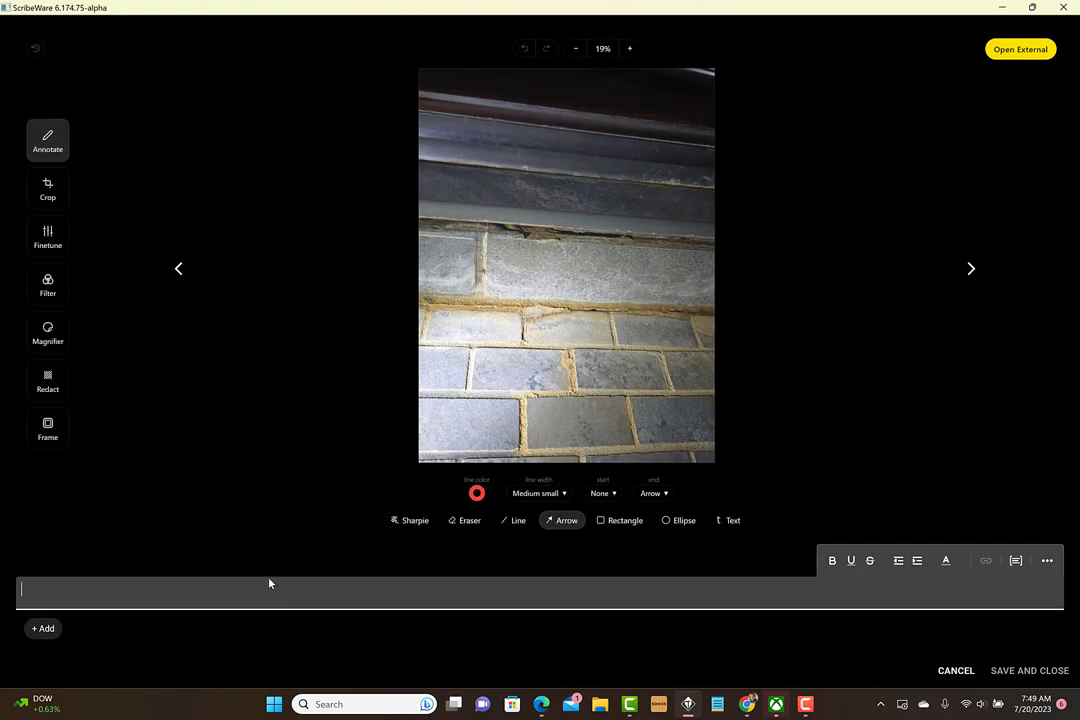
type("Tile seperation and grout fail")
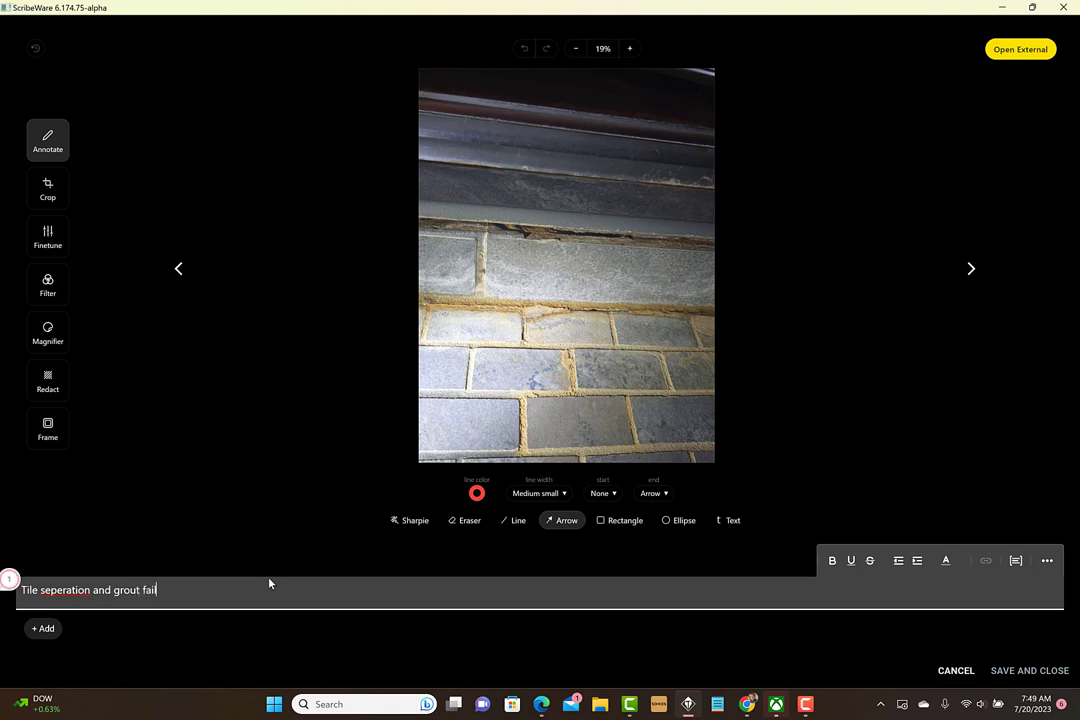
type("ure noted in the")
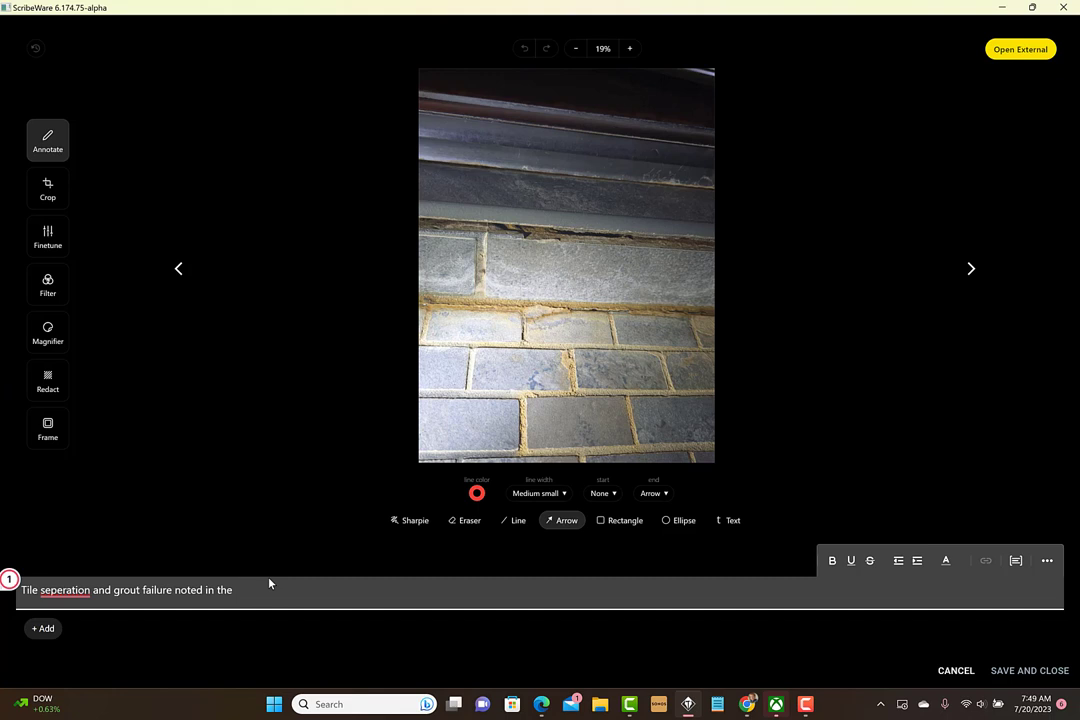
key("BackSpace")
key("BackSpace")
key("BackSpace")
key("BackSpace")
type("side the enclosure")
right_click(68, 590)
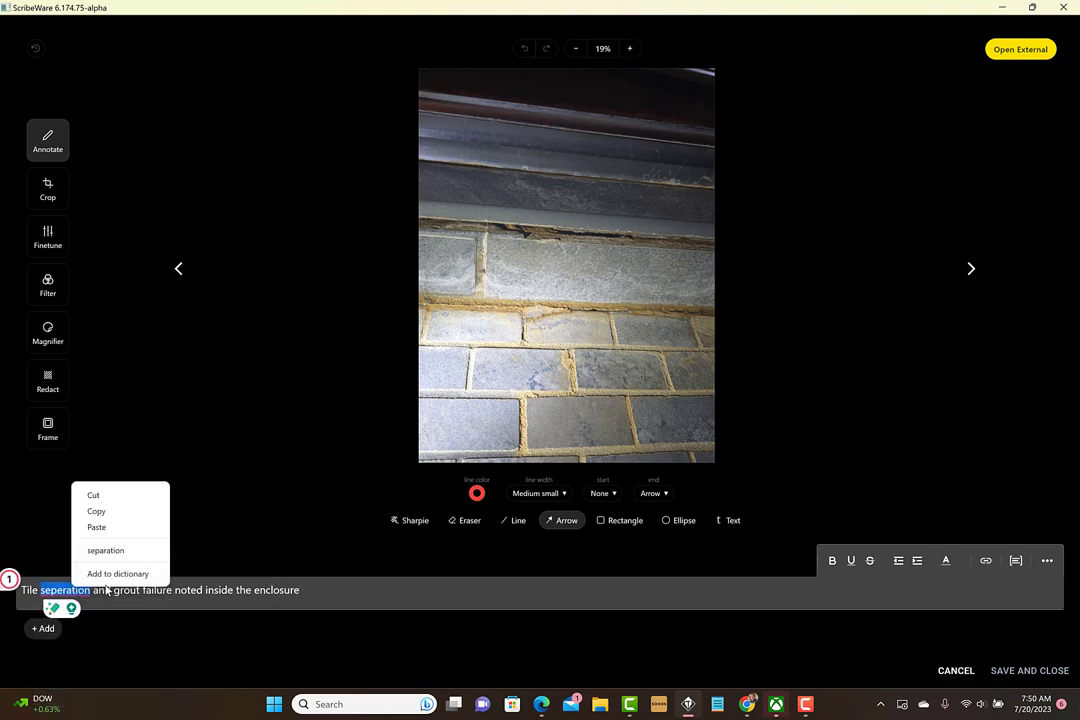
left_click(100, 549)
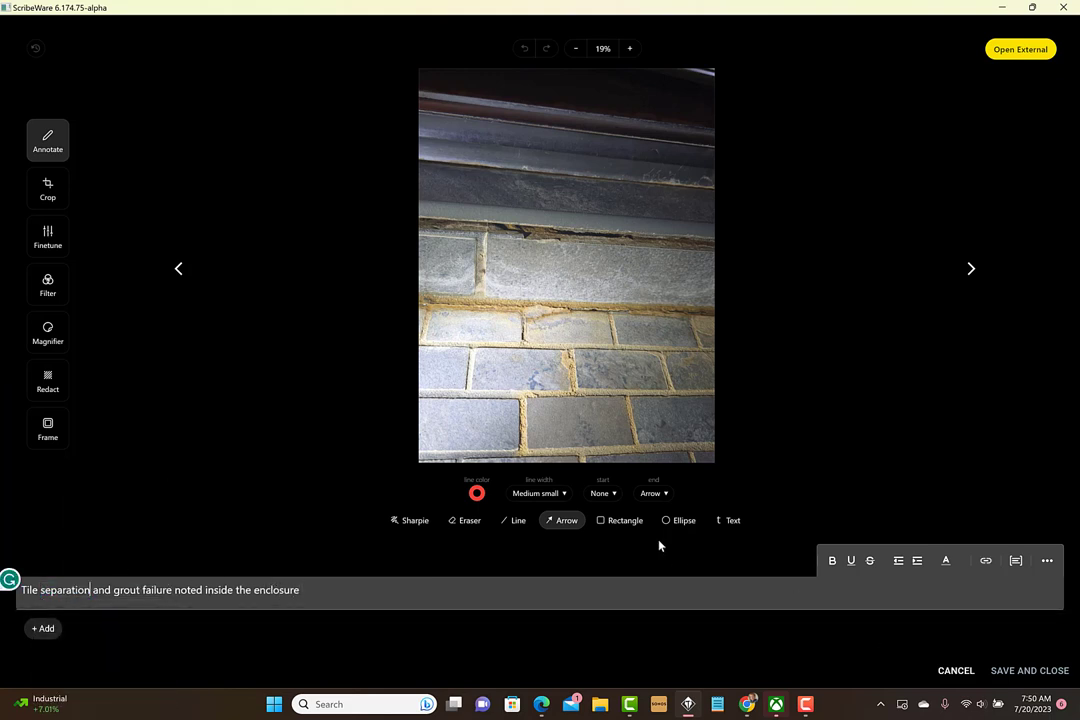
Draw two red arrows on the photo pointing at the failed grout and tile joints, and save the annotated photo
left_click_drag(463, 407, 556, 330)
mouse_move(670, 419)
left_mouse_down()
mouse_move(600, 236)
mouse_move(598, 247)
left_mouse_up()
left_click(1038, 671)
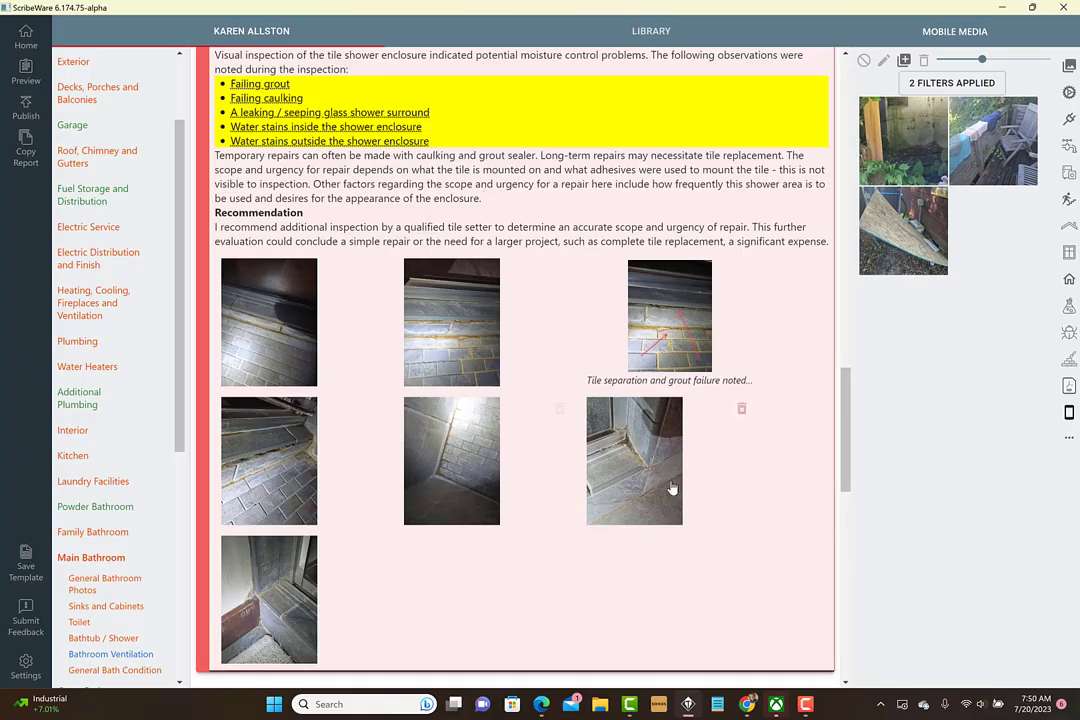
left_click_drag(847, 472, 847, 461)
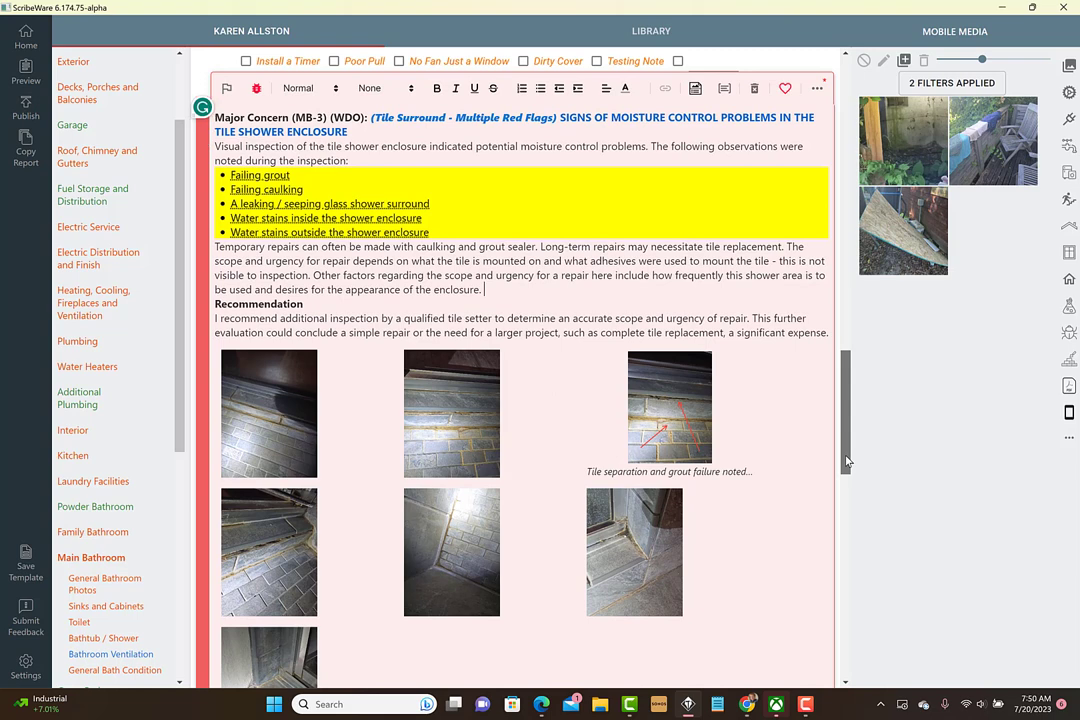